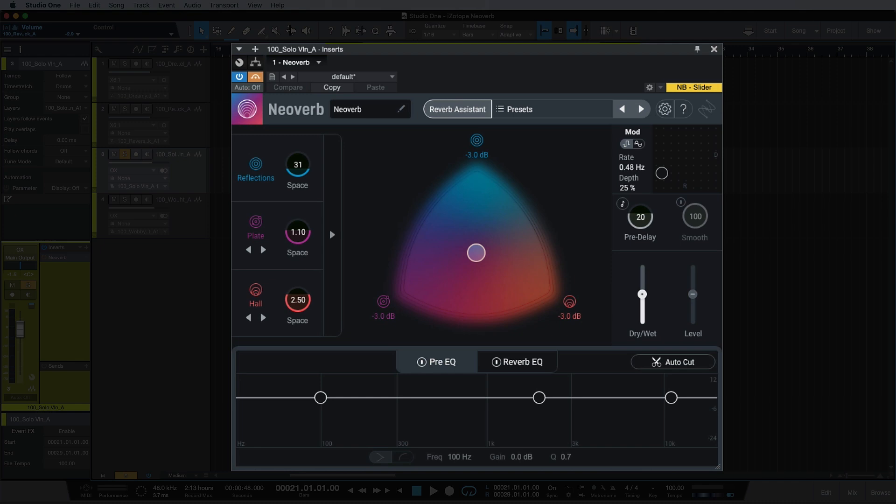
# - Audition the violin part in playback and shift the reverb blend toward Hall, to about -0.2 dB on Hall
pyautogui.press('space')
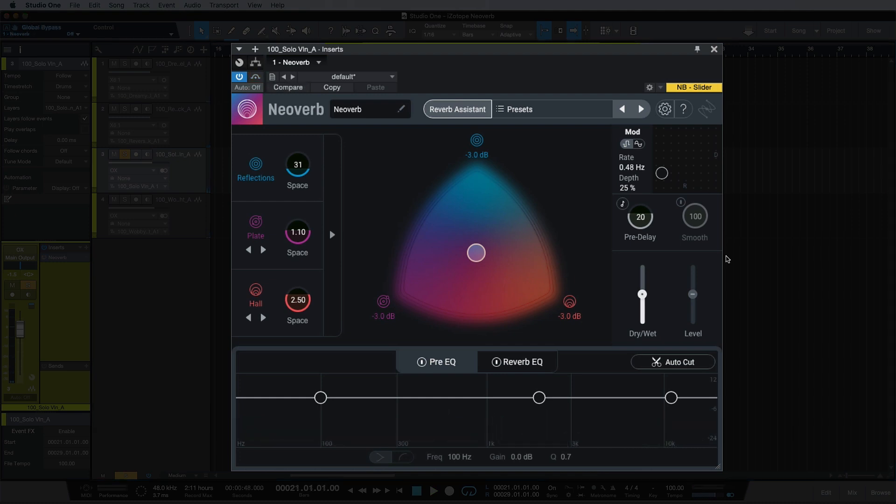
pyautogui.press('space')
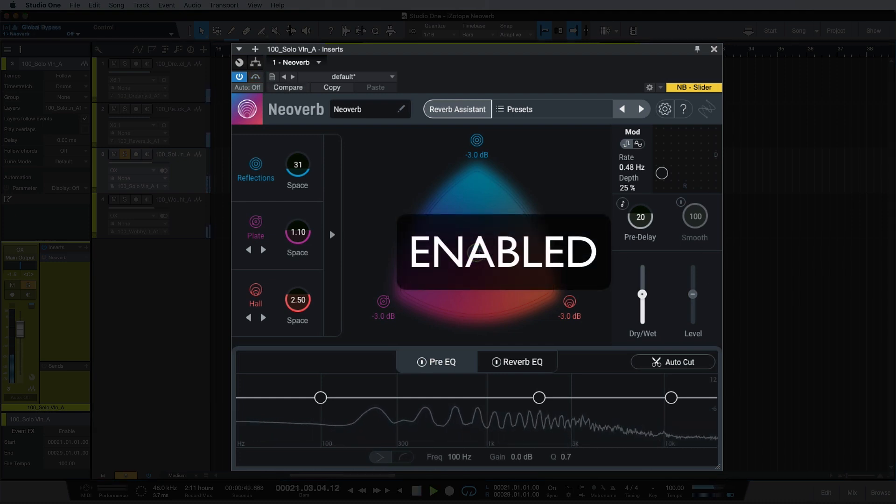
pyautogui.moveTo(477, 252); pyautogui.dragTo(504, 268)
pyautogui.press('space')
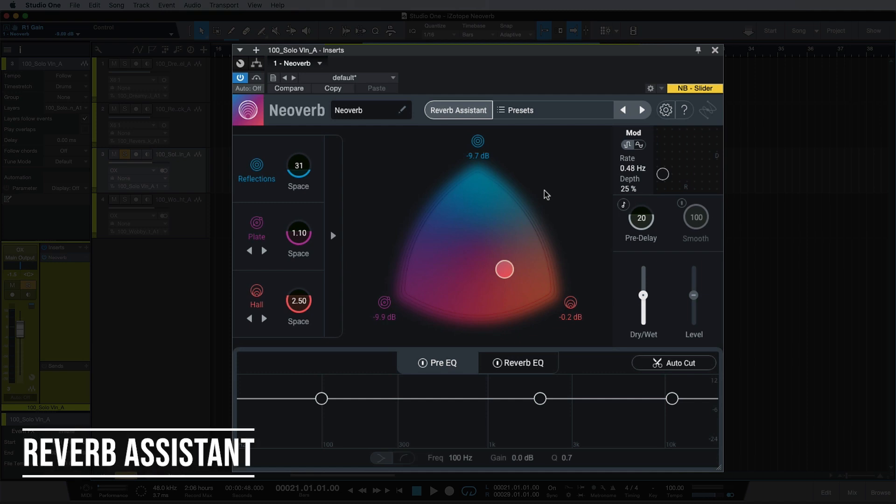
# - Run Reverb Assistant on the playing audio with a fairly realistic style and the Airy tone, and accept its suggestion
pyautogui.click(473, 117)
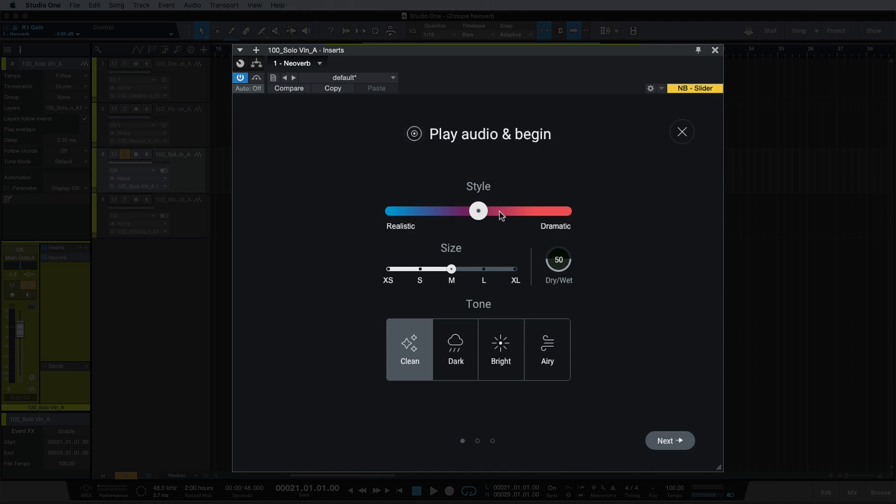
pyautogui.moveTo(479, 211); pyautogui.dragTo(425, 211)
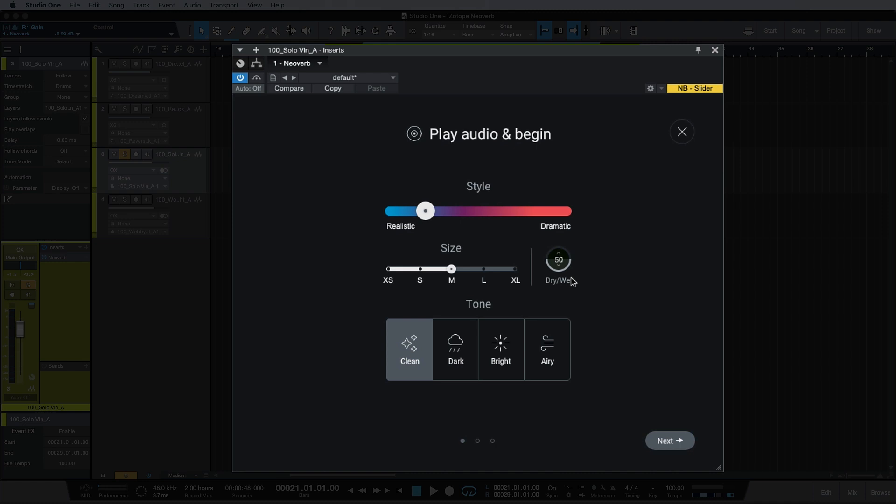
pyautogui.click(543, 371)
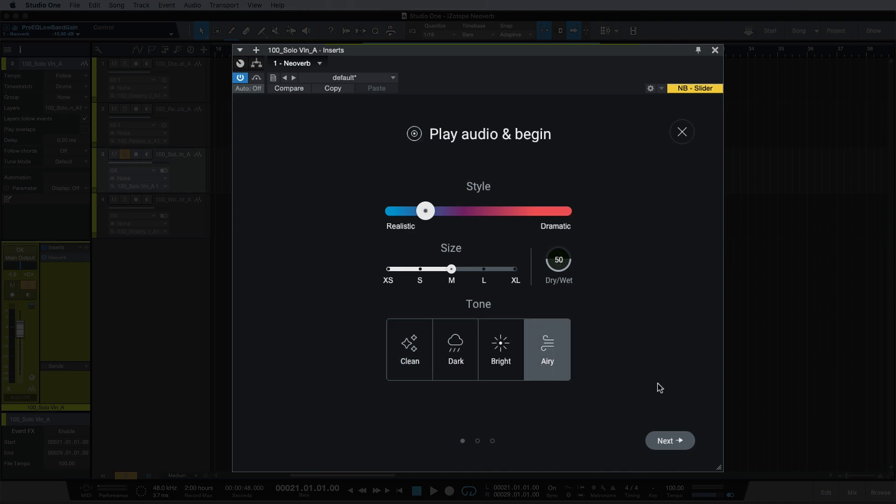
pyautogui.click(673, 441)
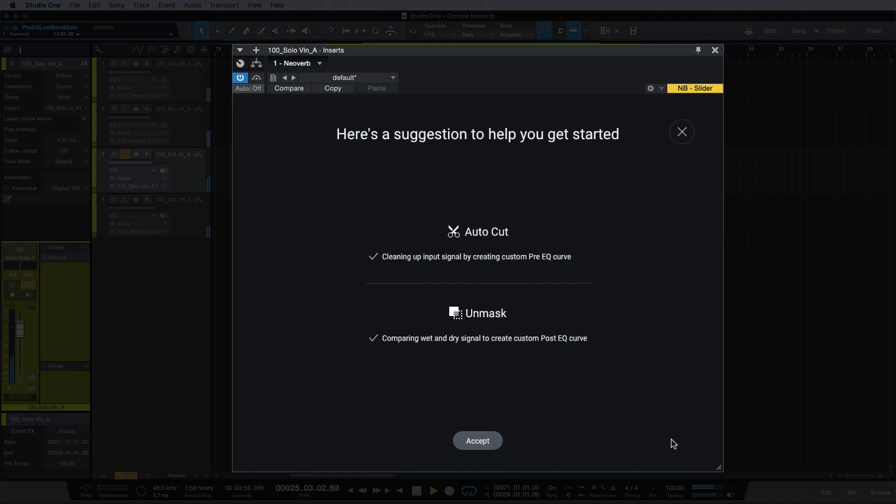
pyautogui.click(488, 442)
pyautogui.press('space')
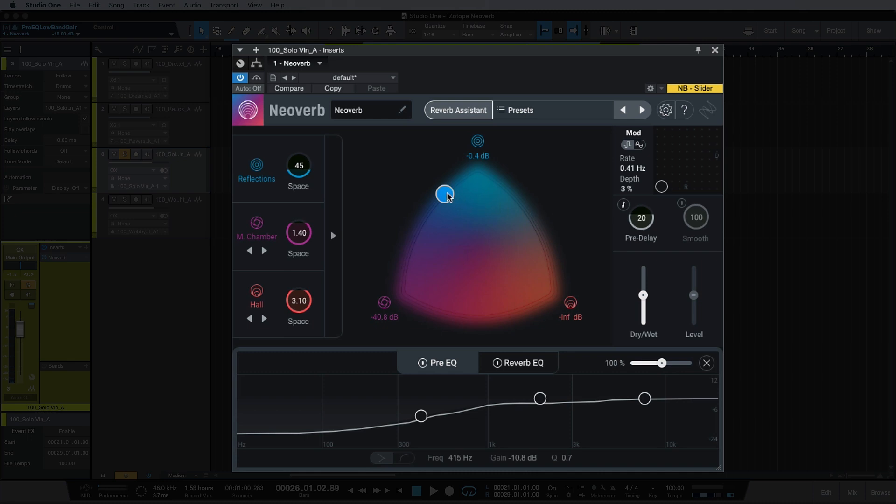
# - Nudge the reverb blend slightly toward M. Chamber and reset the Pre EQ's low band to 100 Hz and 0.0 dB
pyautogui.moveTo(447, 194); pyautogui.dragTo(444, 196)
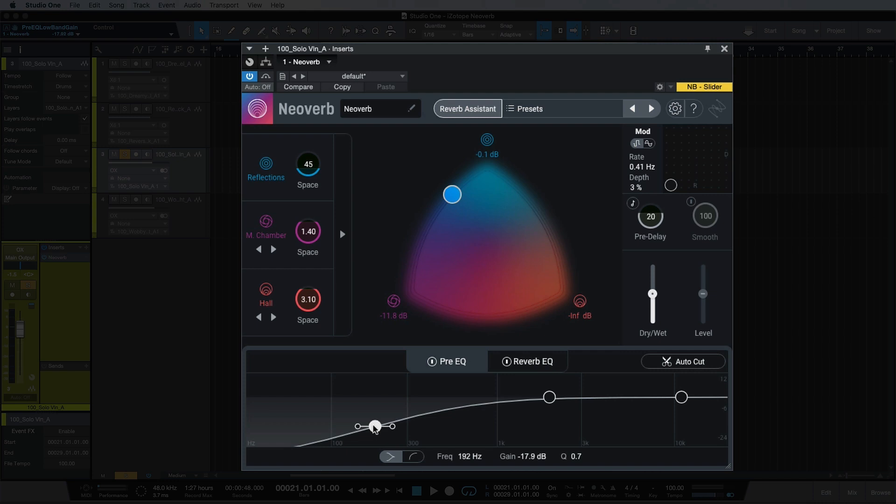
pyautogui.doubleClick(375, 427)
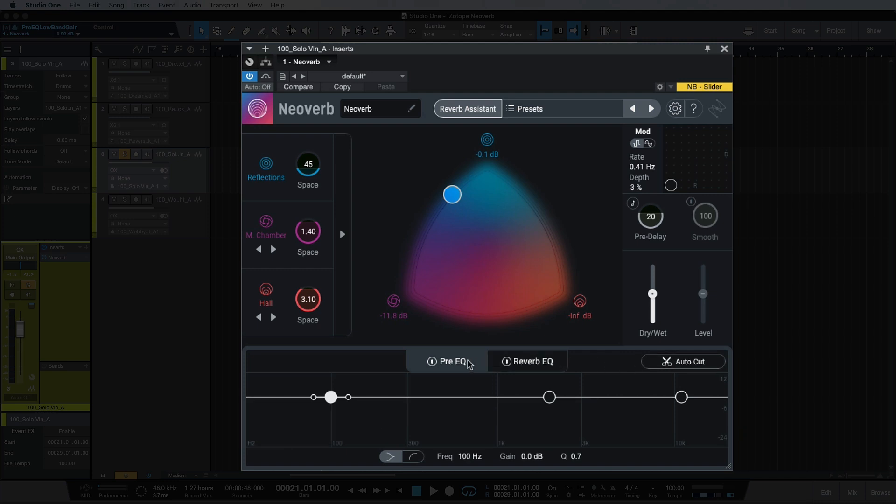
# - Generate an Auto Cut curve for the Pre EQ from the playing audio, and stop playback
pyautogui.click(662, 363)
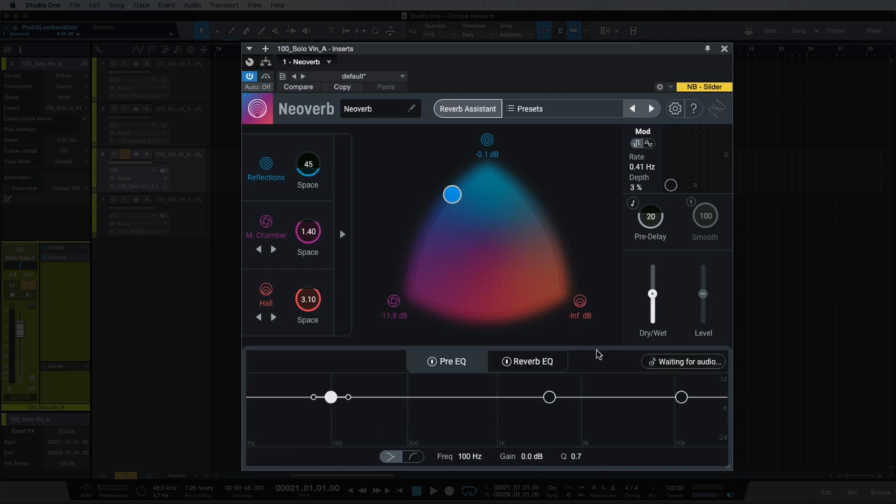
pyautogui.press('space')
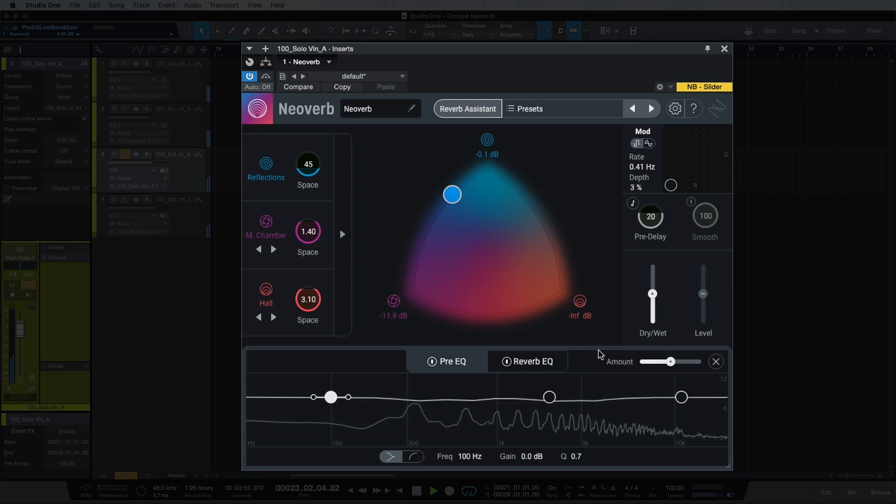
pyautogui.press('space')
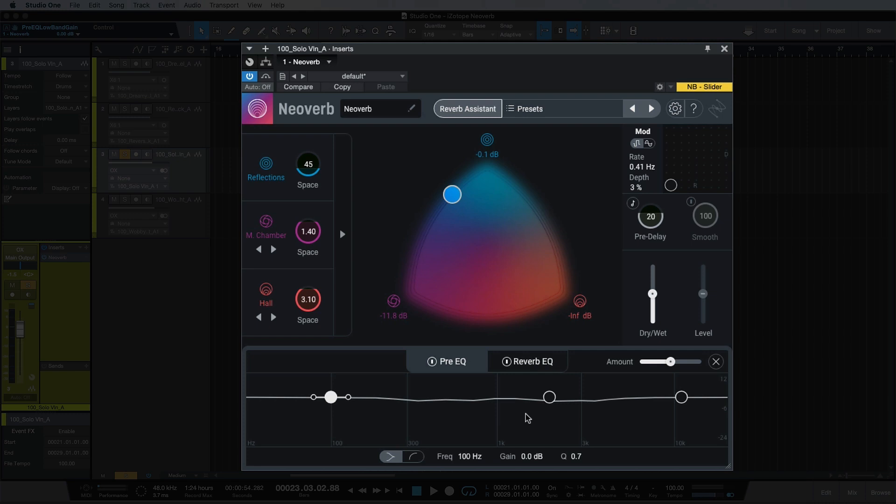
# - Show the Reverb EQ and open its list of plug-ins for masking comparison
pyautogui.click(547, 371)
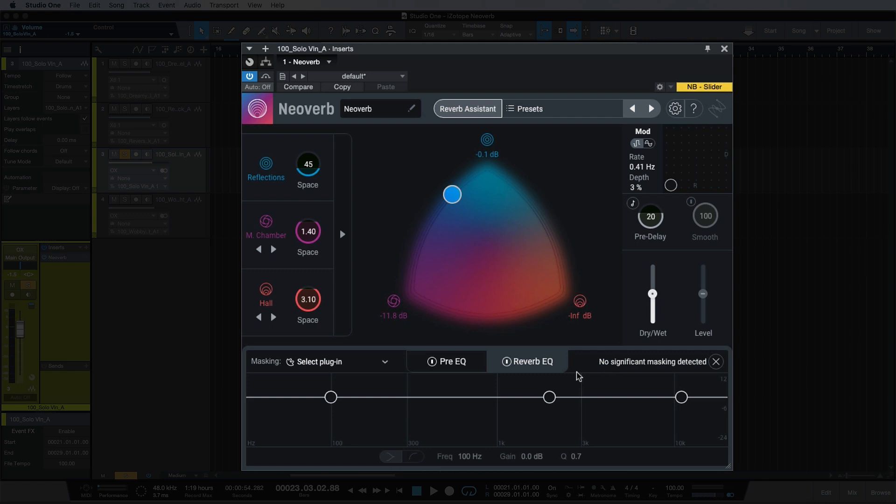
pyautogui.click(384, 362)
# - Expand the detailed reverb controls and cycle through the available types for the second and third reverbs
pyautogui.click(342, 234)
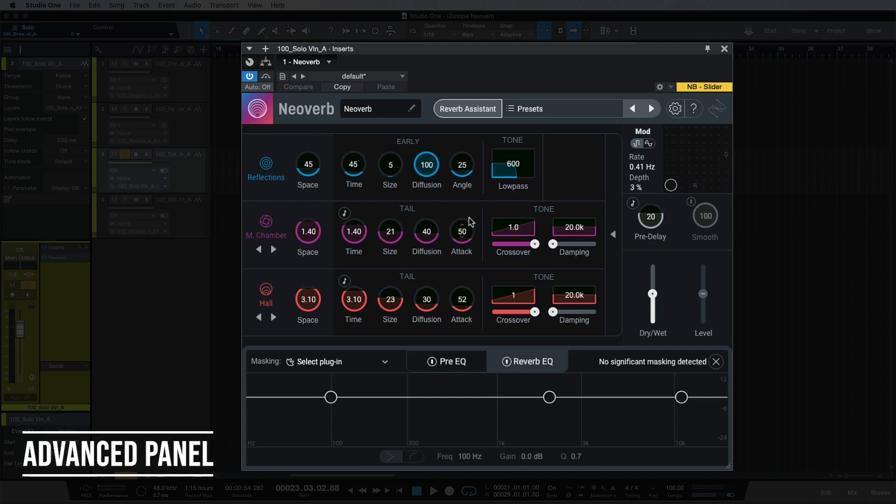
pyautogui.click(274, 251)
pyautogui.click(274, 250)
pyautogui.click(274, 318)
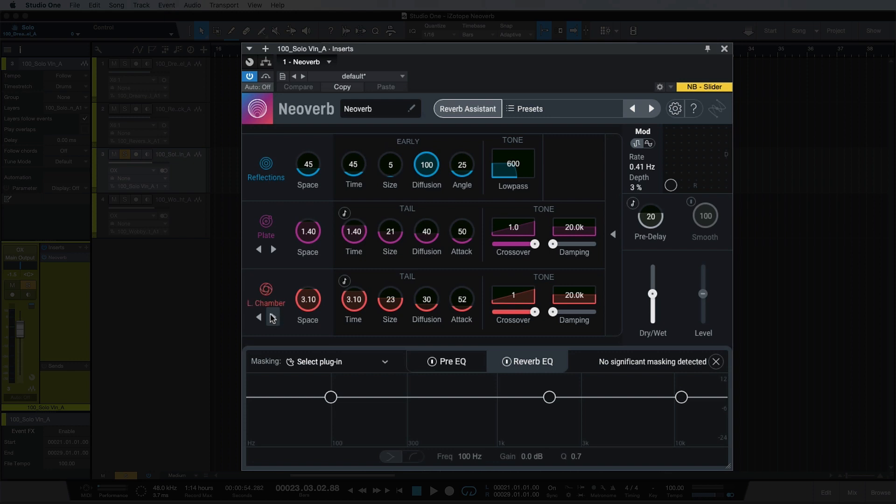
pyautogui.click(273, 318)
pyautogui.click(274, 250)
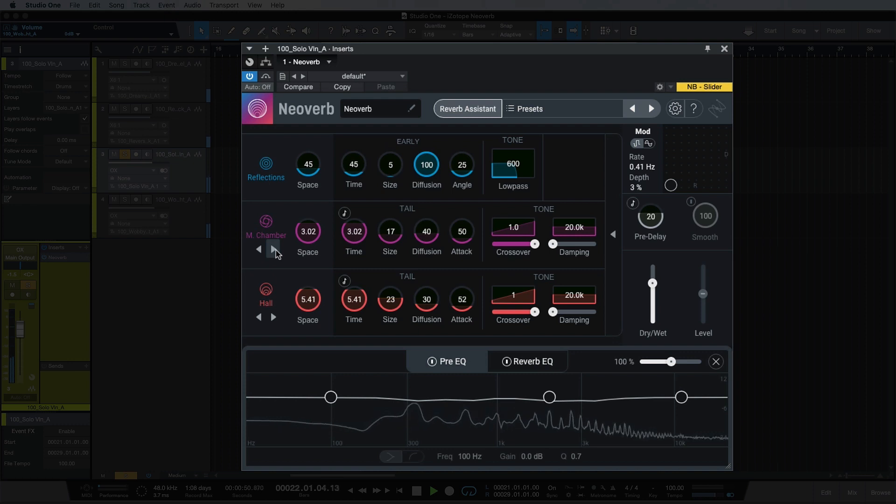
# - Switch the third reverb to L. Chamber and the second to Room, and collapse the detailed controls
pyautogui.click(274, 318)
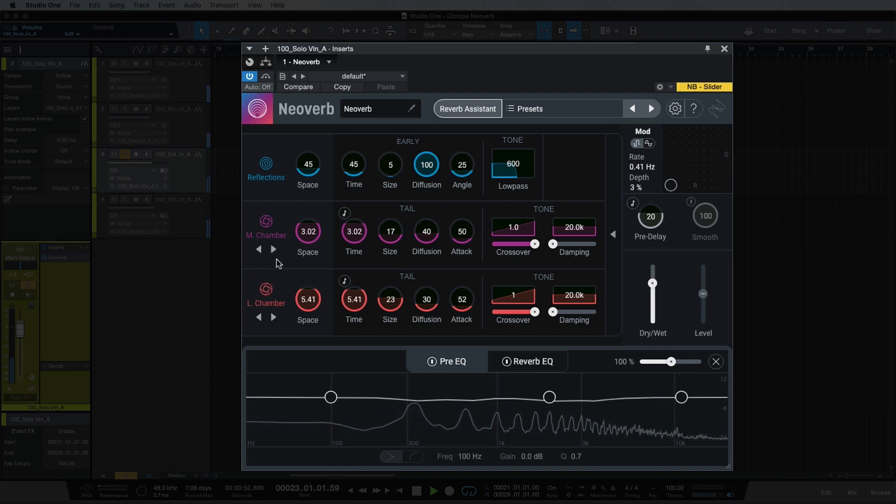
pyautogui.click(273, 250)
pyautogui.click(612, 216)
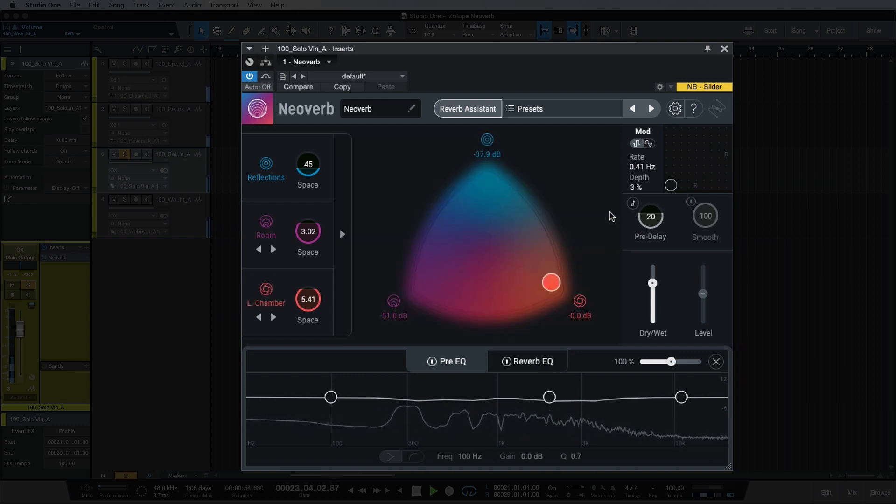
# - Shift the reverb blend almost fully to Room and shorten the spaces to 1.25 s for Room and 1.96 s for L. Chamber
pyautogui.moveTo(550, 281); pyautogui.dragTo(430, 283)
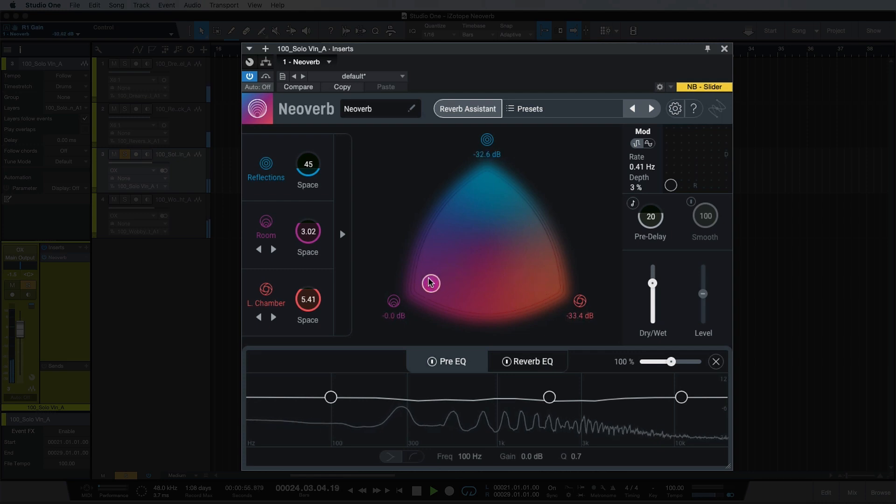
pyautogui.scroll(-3, 320, 235)
pyautogui.scroll(-5, 321, 247)
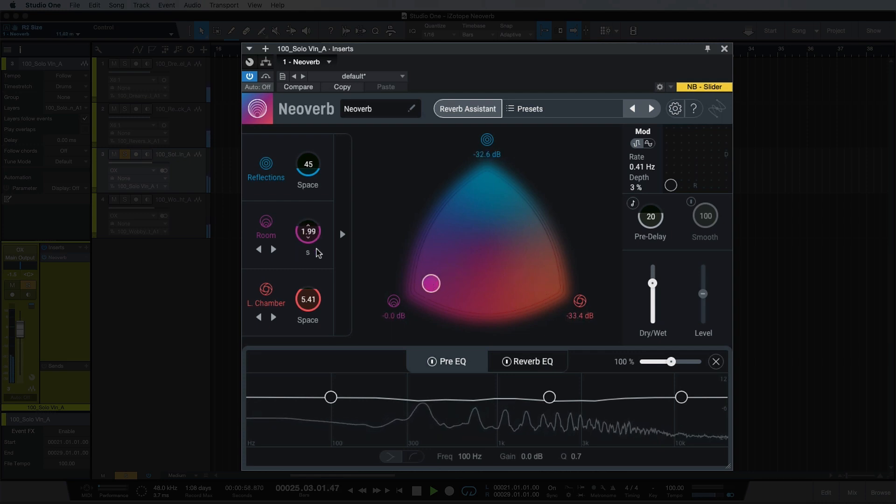
pyautogui.scroll(-10, 310, 301)
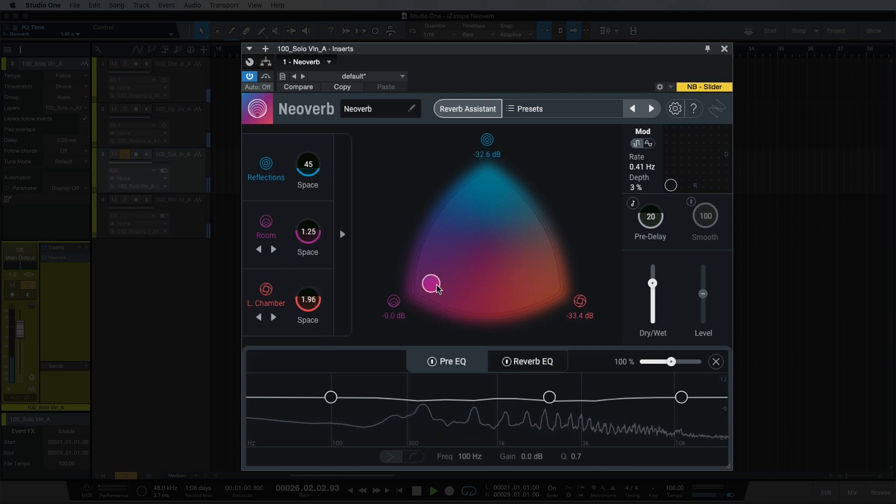
# - Shift the blend to L. Chamber and raise the spaces to 4.59 s for L. Chamber, 3.84 s for Room and 57 for Reflections
pyautogui.moveTo(431, 284); pyautogui.dragTo(542, 273)
pyautogui.scroll(8, 319, 302)
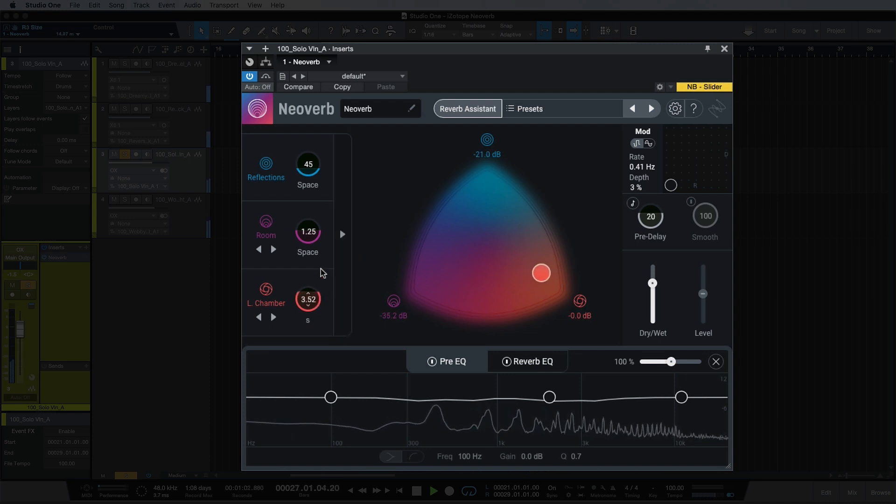
pyautogui.scroll(2, 319, 232)
pyautogui.scroll(5, 319, 232)
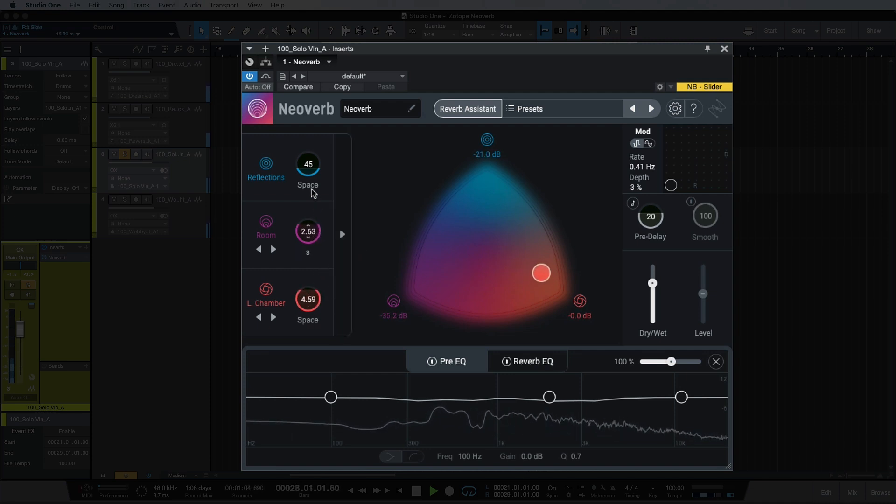
pyautogui.scroll(3, 311, 176)
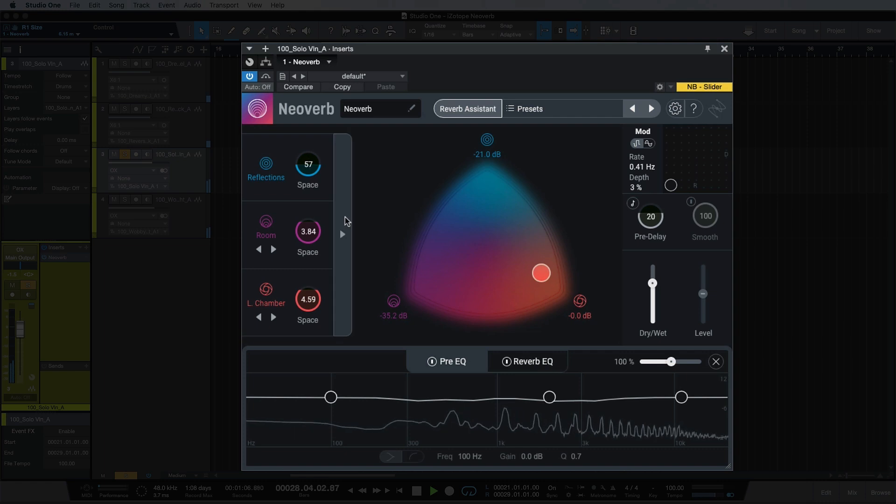
# - In the detailed tail controls, set the Room size to 28 and the L. Chamber size to 32, diffusion to 42 and attack to 29
pyautogui.click(342, 234)
pyautogui.moveTo(381, 234); pyautogui.dragTo(388, 207)
pyautogui.moveTo(400, 292); pyautogui.dragTo(397, 235)
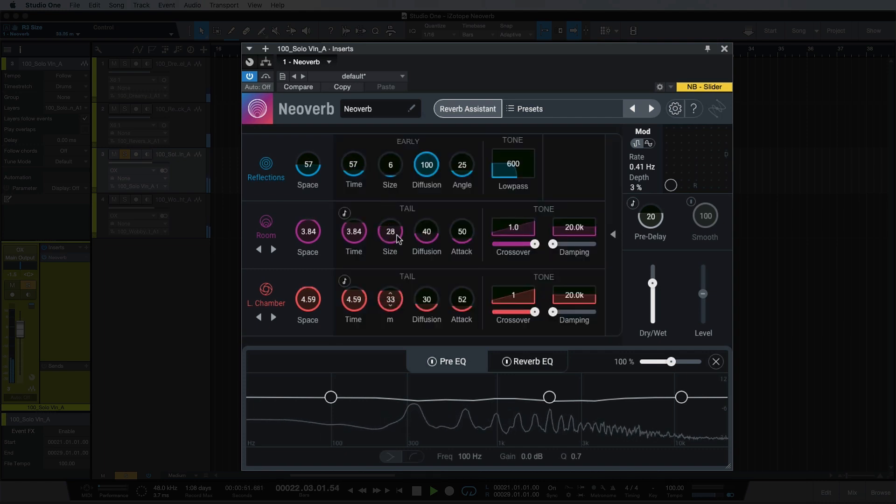
pyautogui.moveTo(440, 306); pyautogui.dragTo(453, 321)
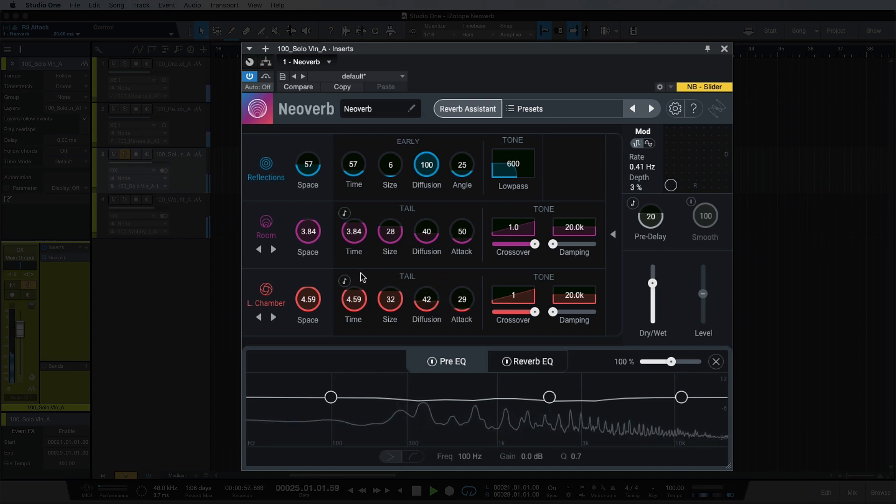
# - Reduce Room to a size of 16 and a time of 2.16 s, and move the reverb blend toward Room
pyautogui.moveTo(391, 232); pyautogui.dragTo(390, 252)
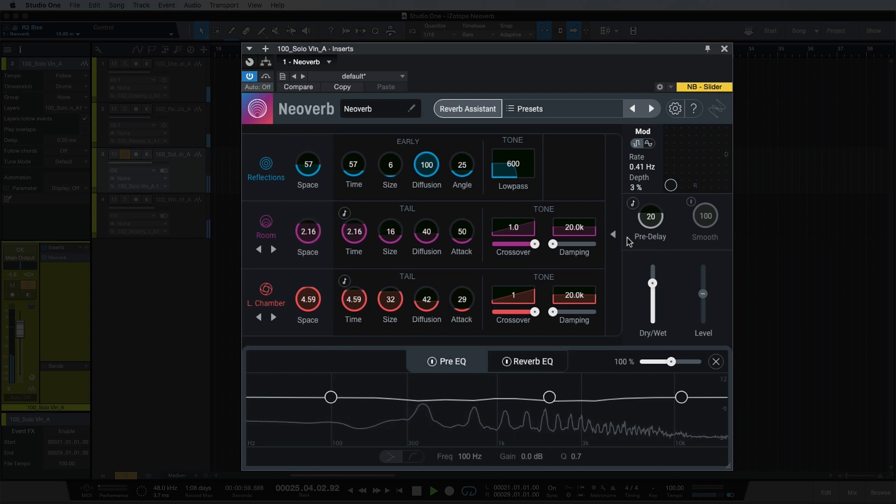
pyautogui.click(613, 233)
pyautogui.moveTo(542, 272); pyautogui.dragTo(440, 274)
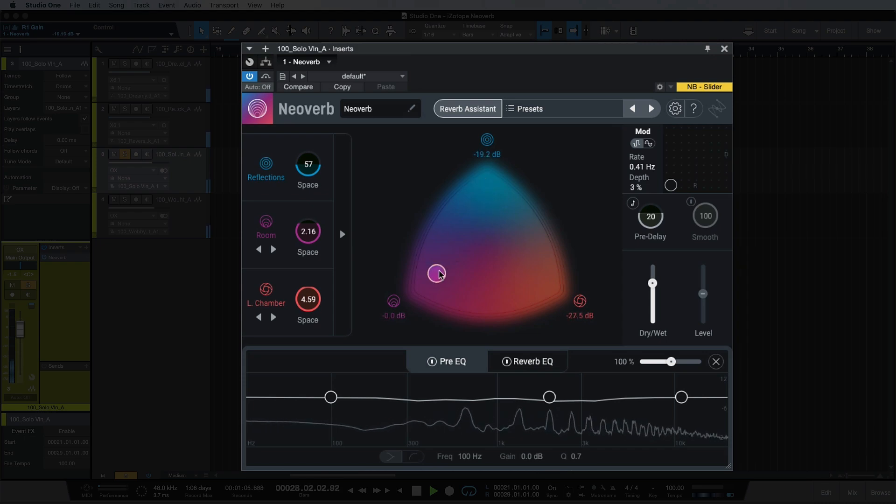